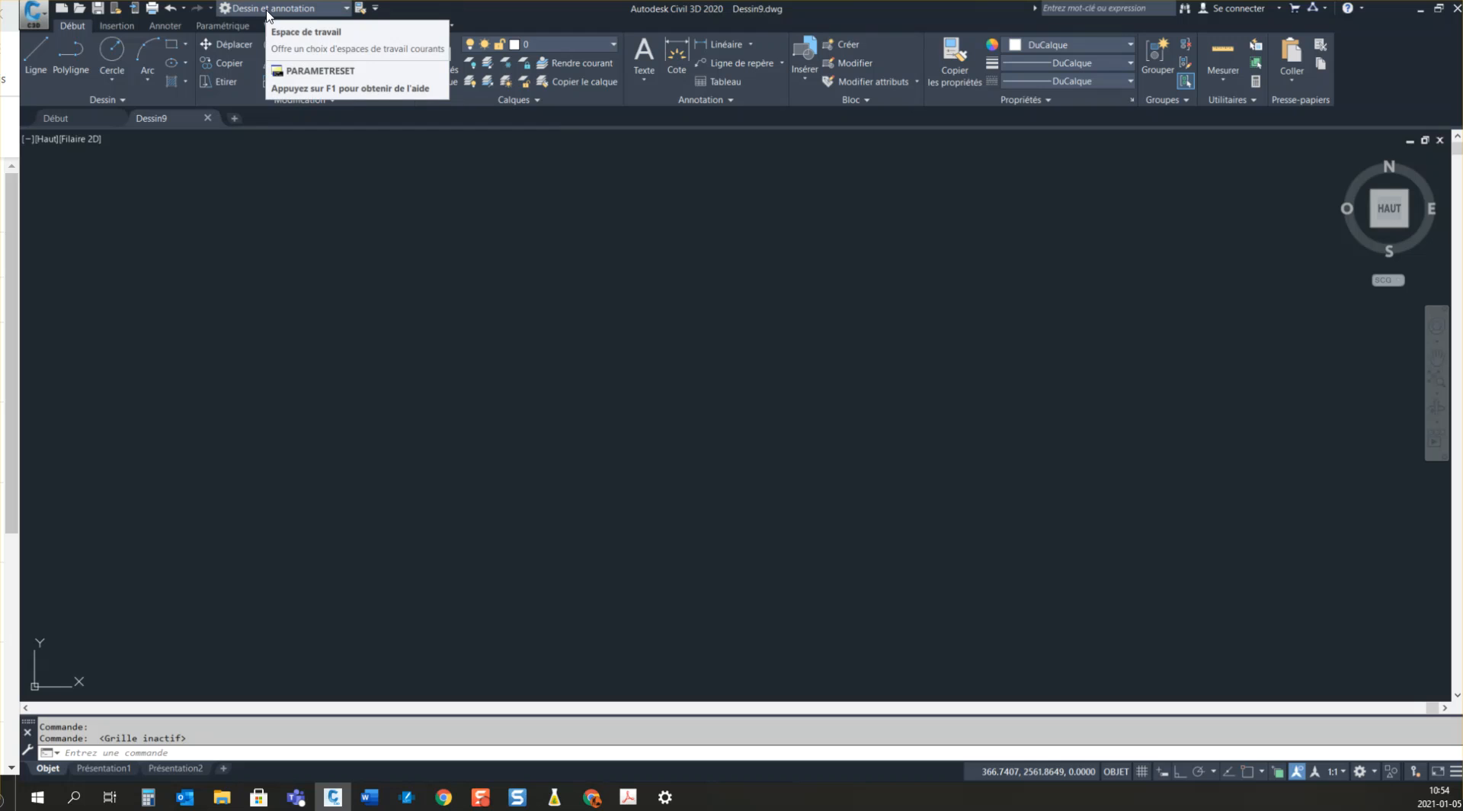
# Step: Display the menu bar and use it to show the AutoCAD toolbar Accrochage aux objets
pyautogui.click(375, 8)
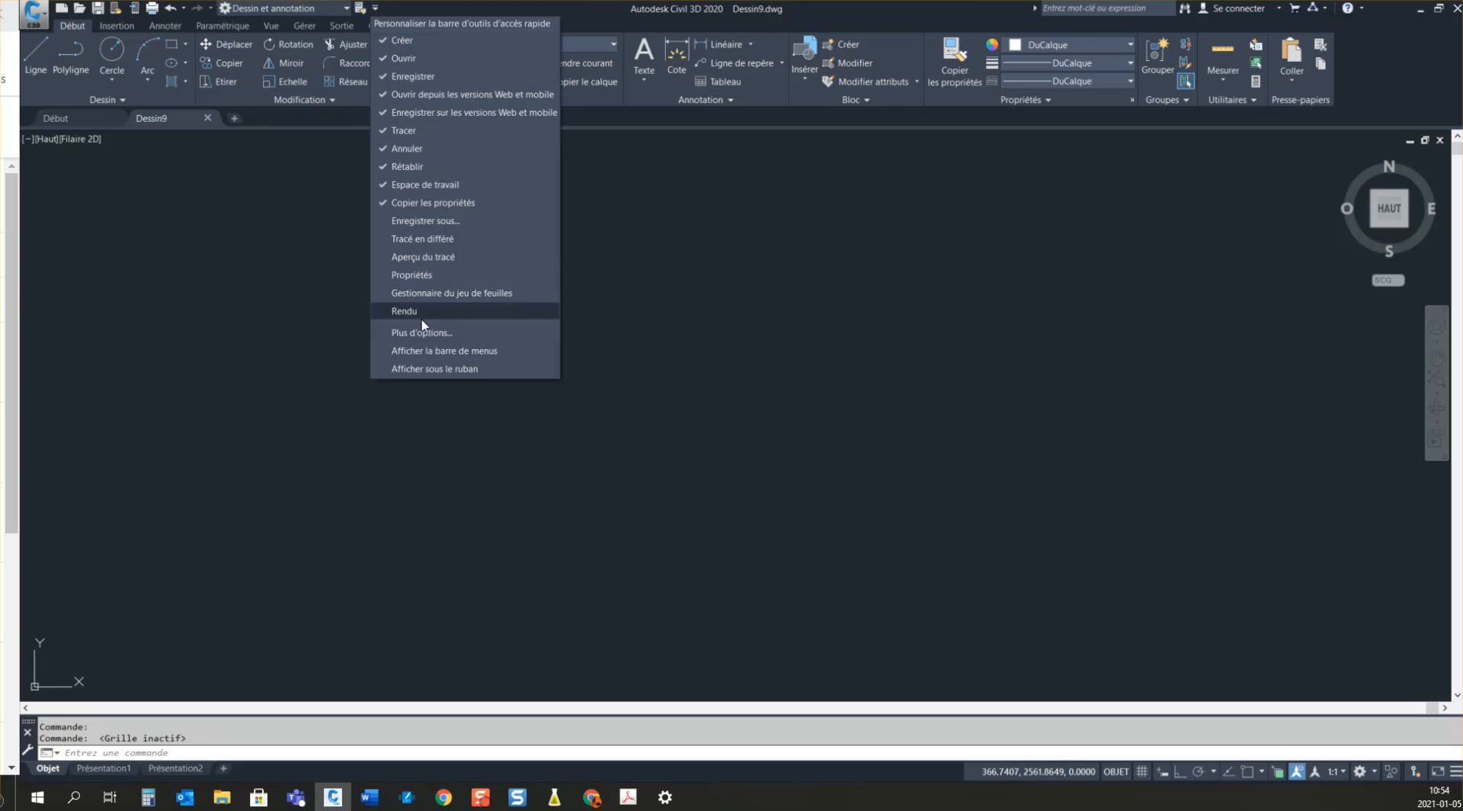
pyautogui.click(439, 352)
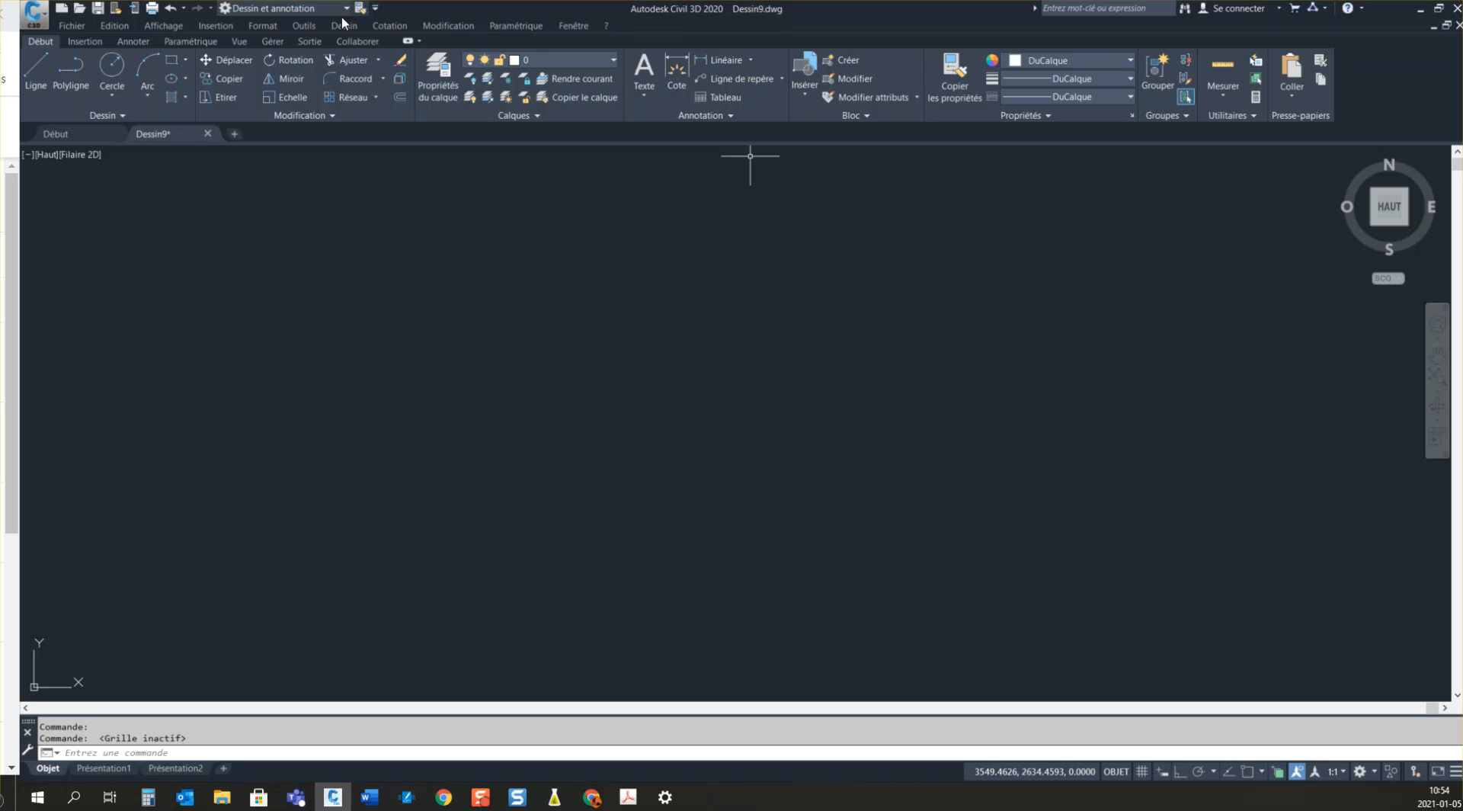
pyautogui.click(303, 27)
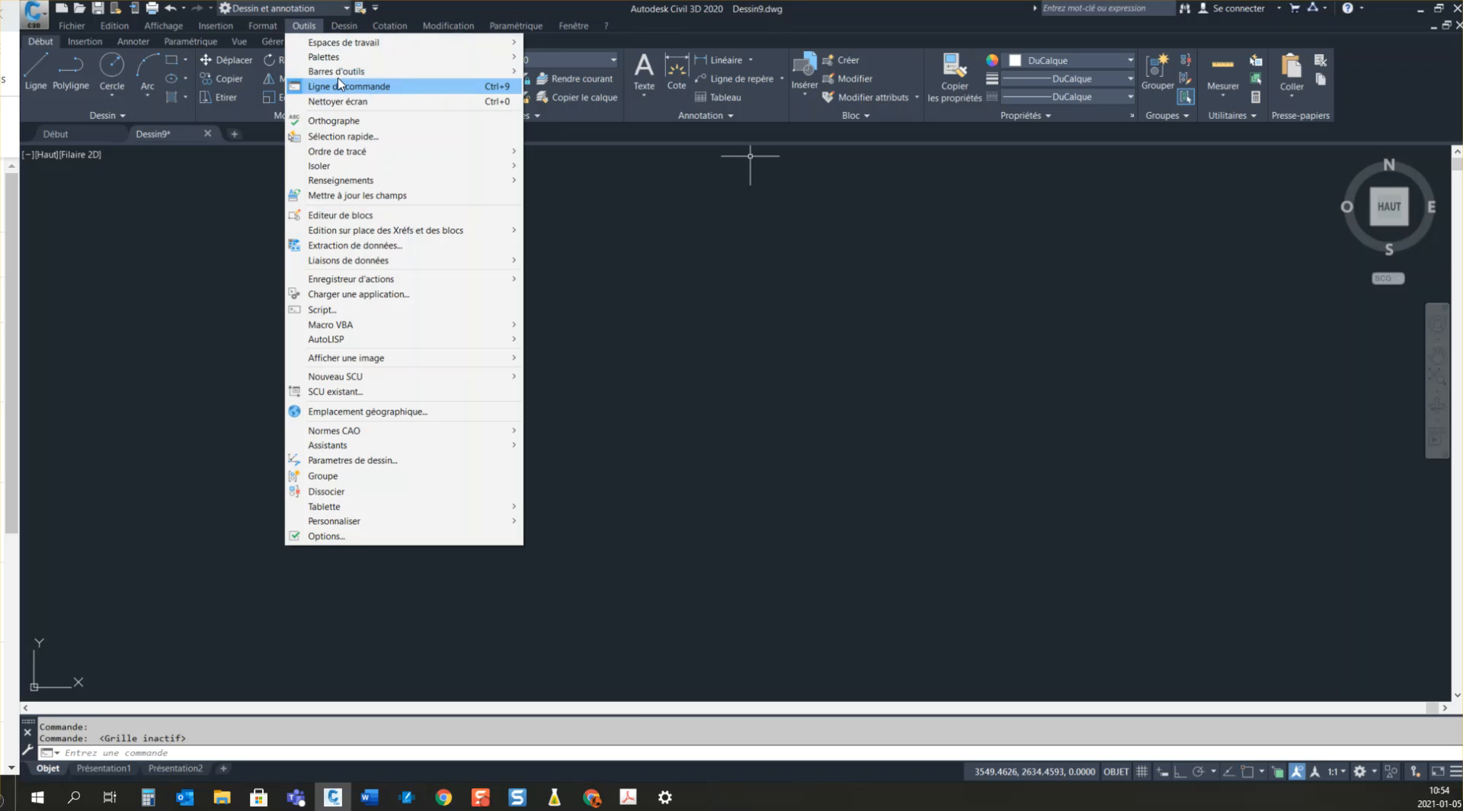
pyautogui.moveTo(340, 71)
pyautogui.moveTo(554, 70)
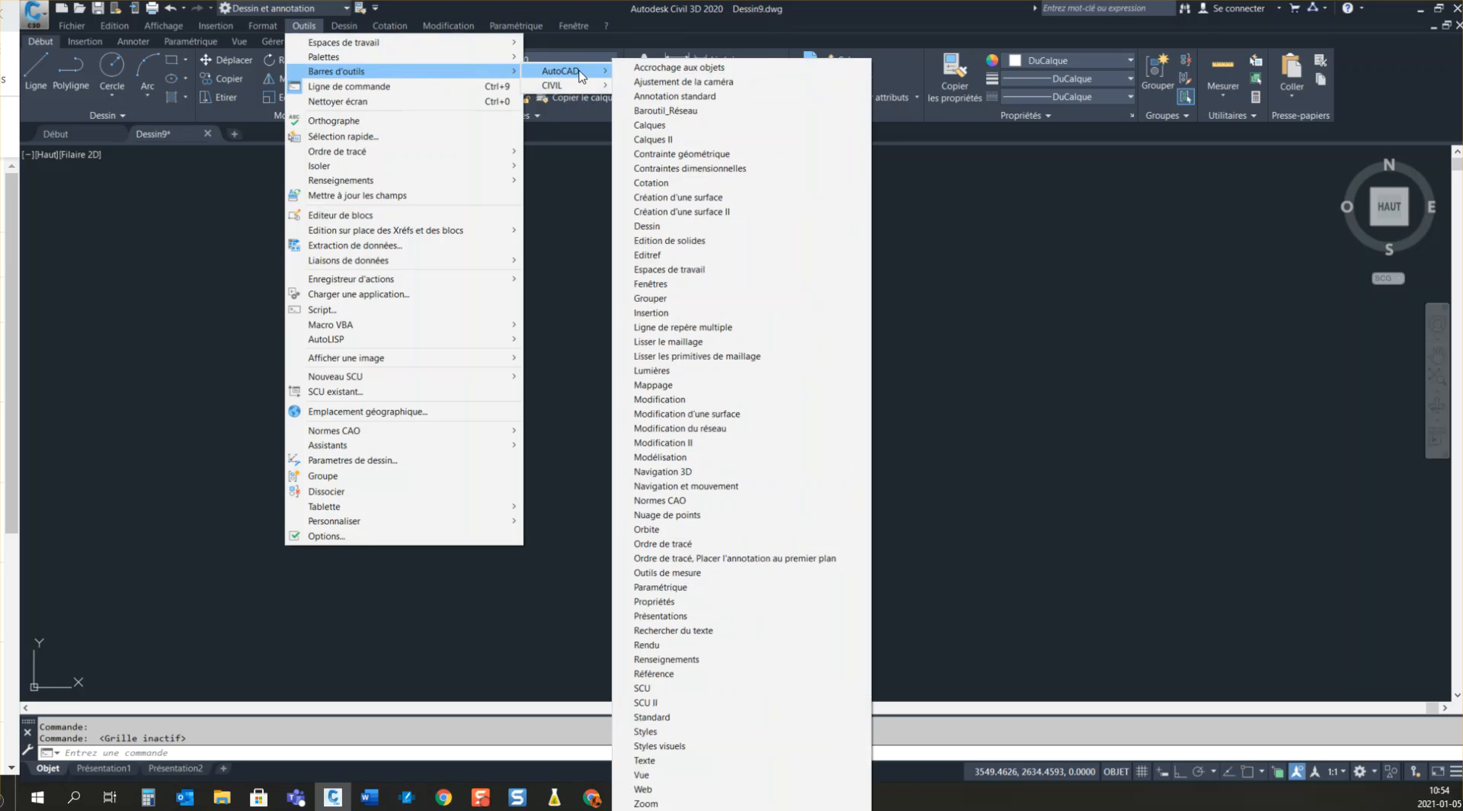
pyautogui.click(702, 68)
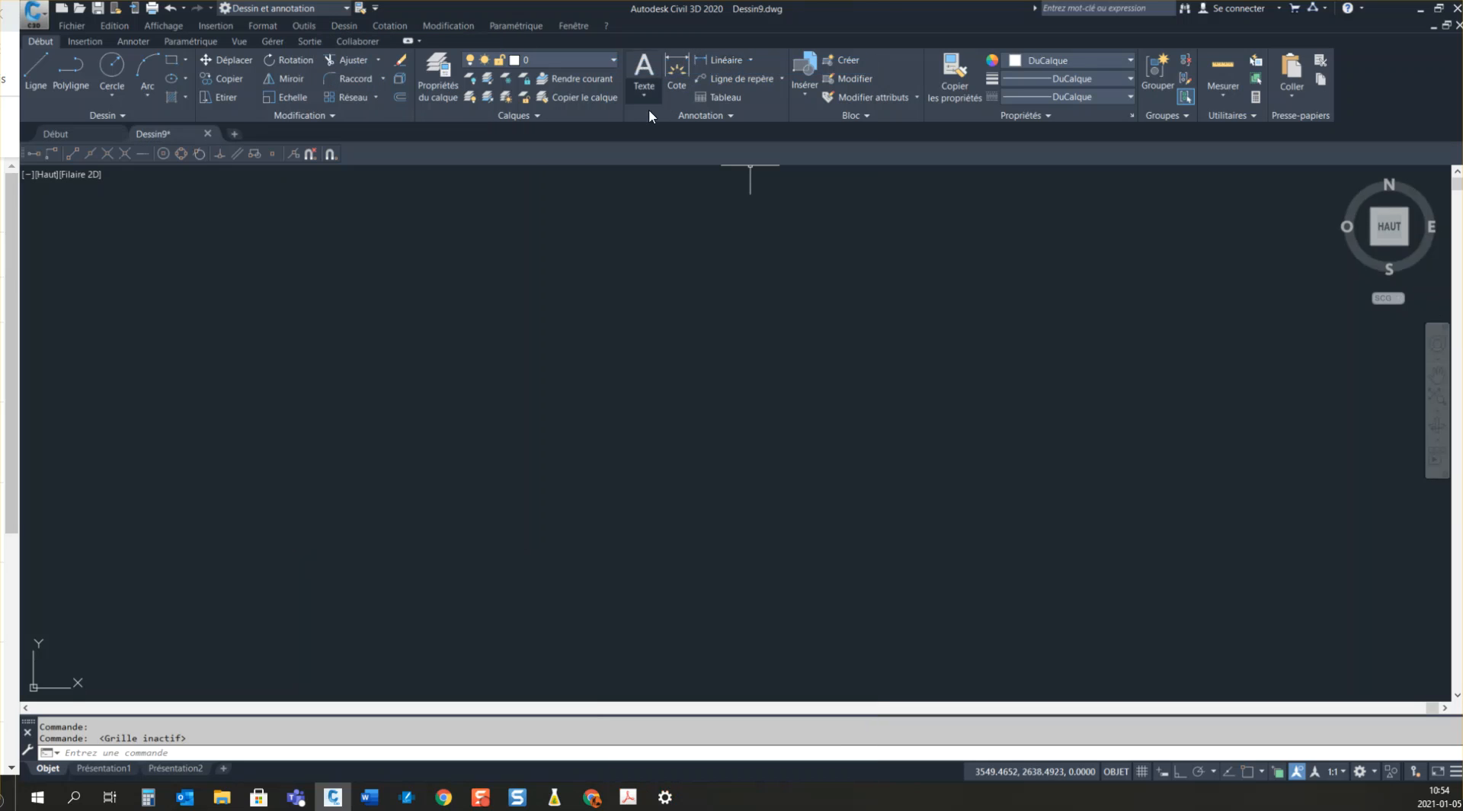
# Step: Add the AutoCAD toolbars Calques and Calques II to the docked toolbar row
pyautogui.rightClick(460, 150)
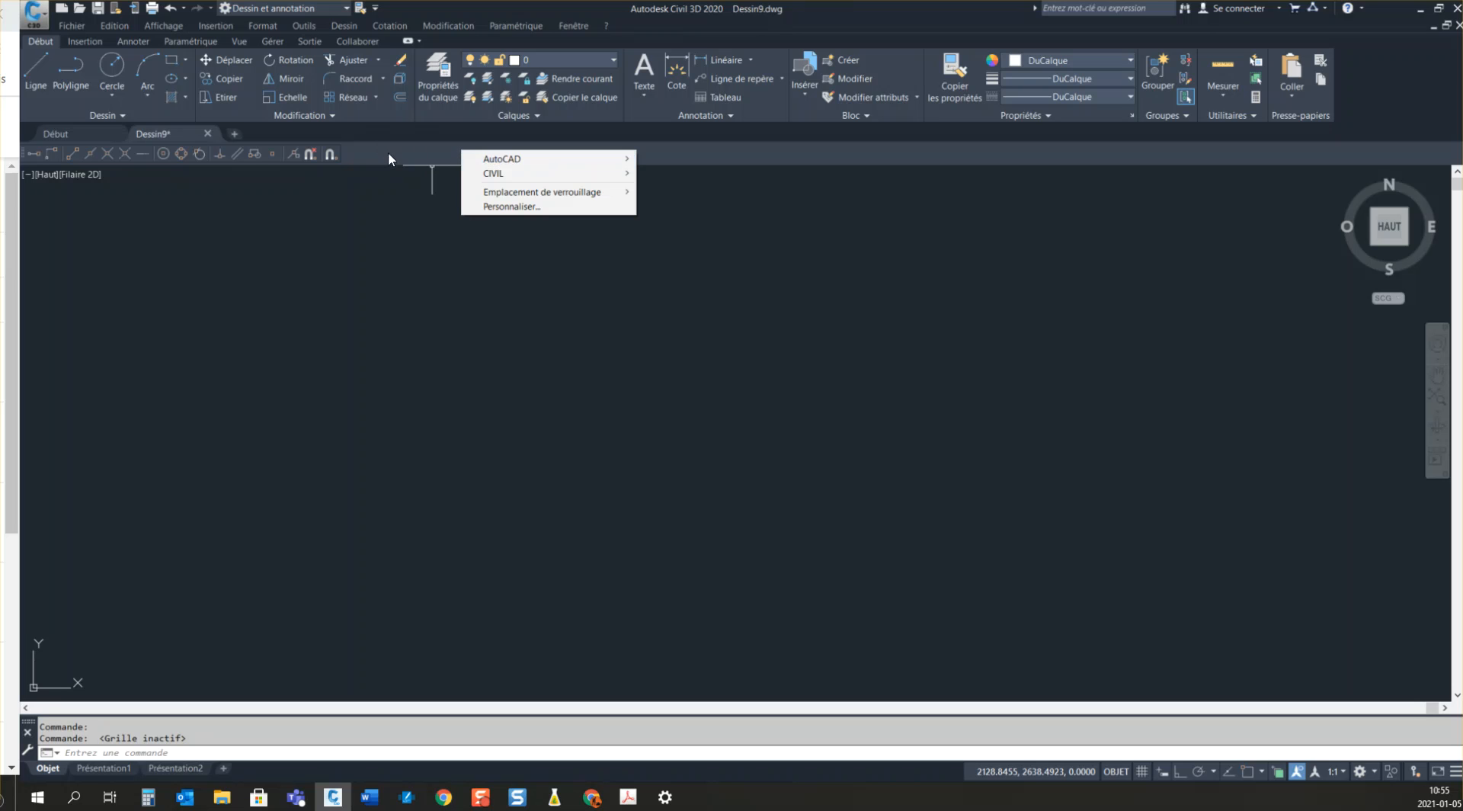
pyautogui.moveTo(512, 160)
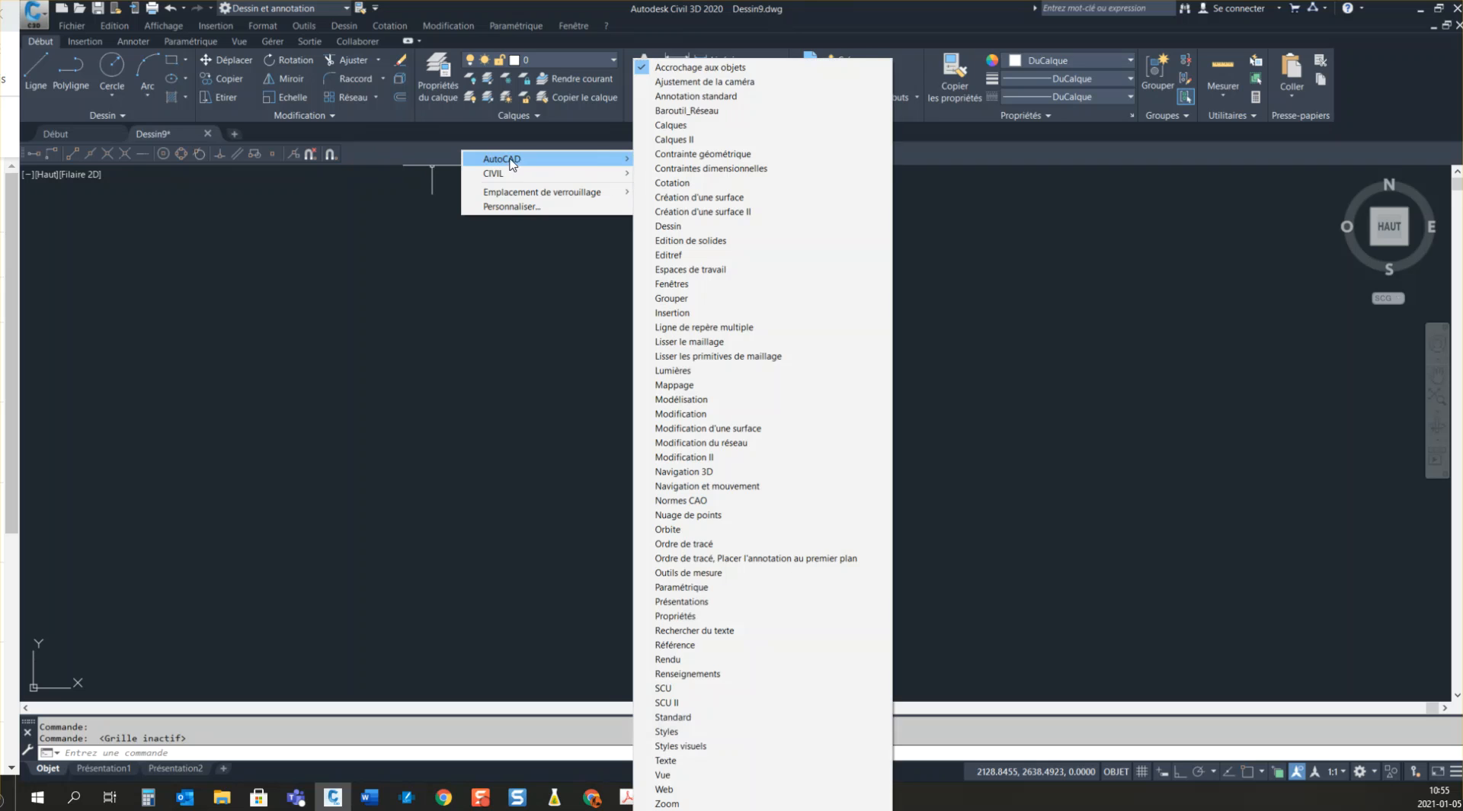
pyautogui.click(687, 125)
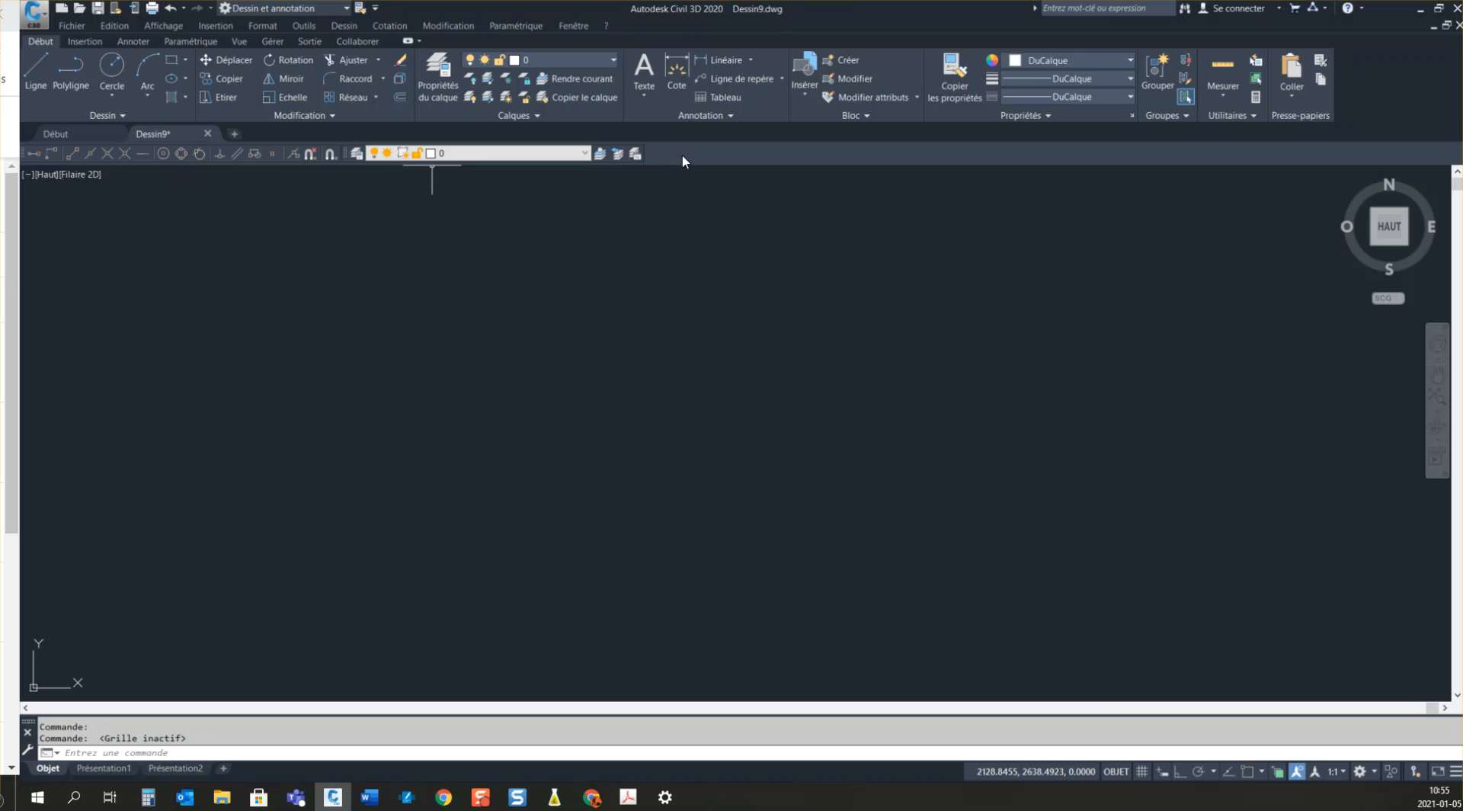
pyautogui.rightClick(681, 155)
pyautogui.moveTo(727, 166)
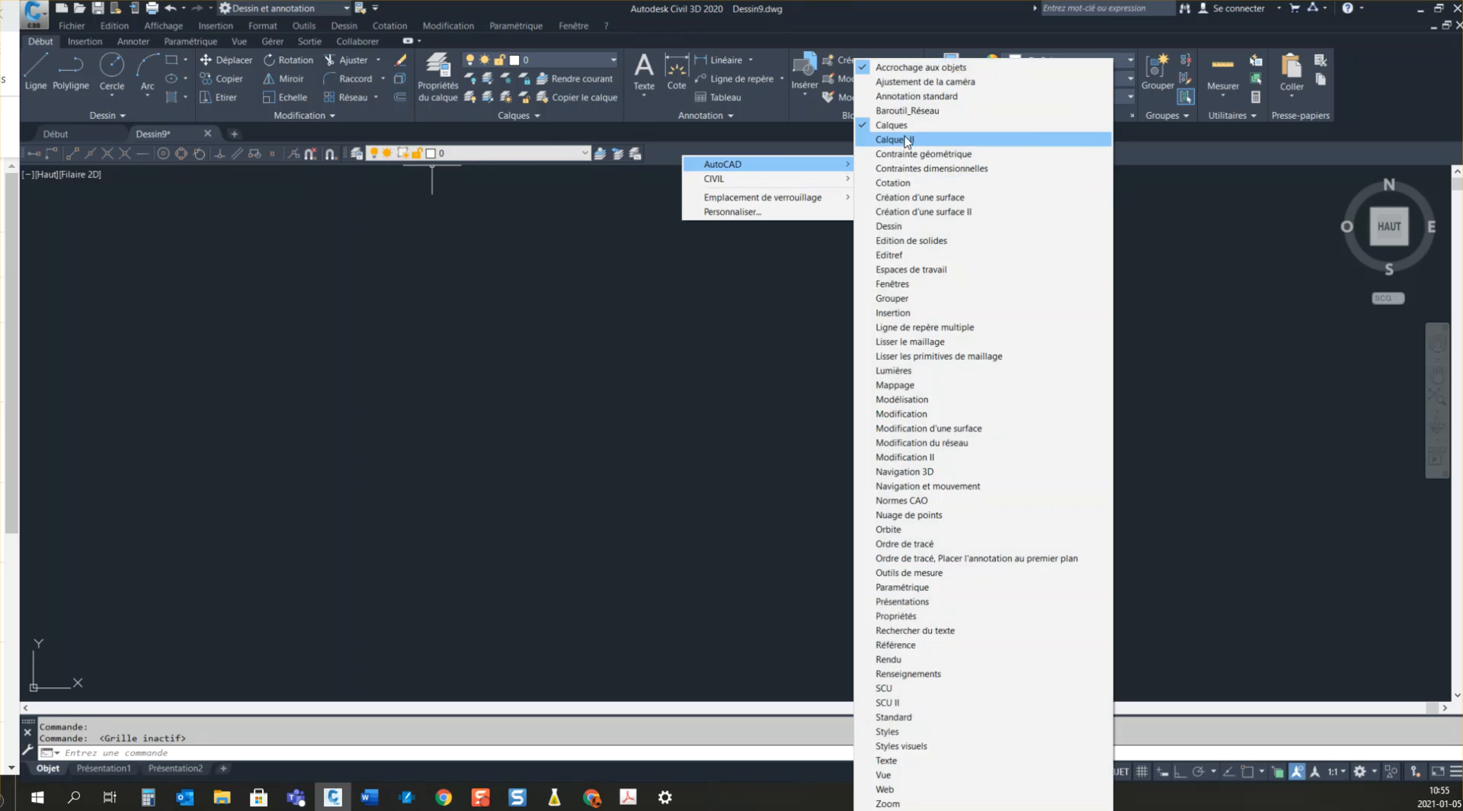
pyautogui.click(899, 139)
pyautogui.rightClick(887, 158)
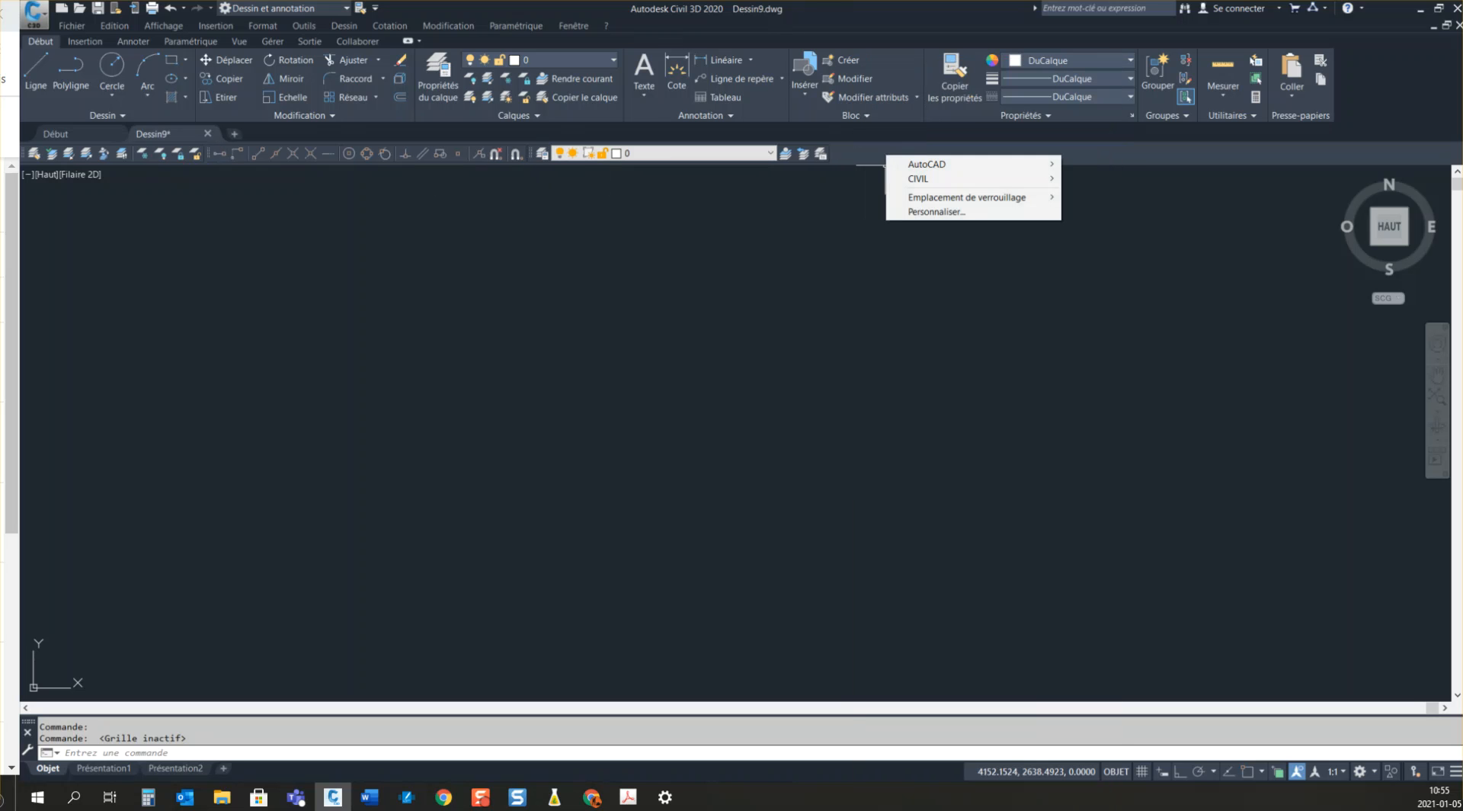
# Step: Switch to the Word course notes, examine which toolbars have to be added, and return to Civil 3D
pyautogui.moveTo(1461, 144); pyautogui.dragTo(892, 0)
pyautogui.scroll(-3, 1008, 585)
pyautogui.scroll(-1, 1008, 585)
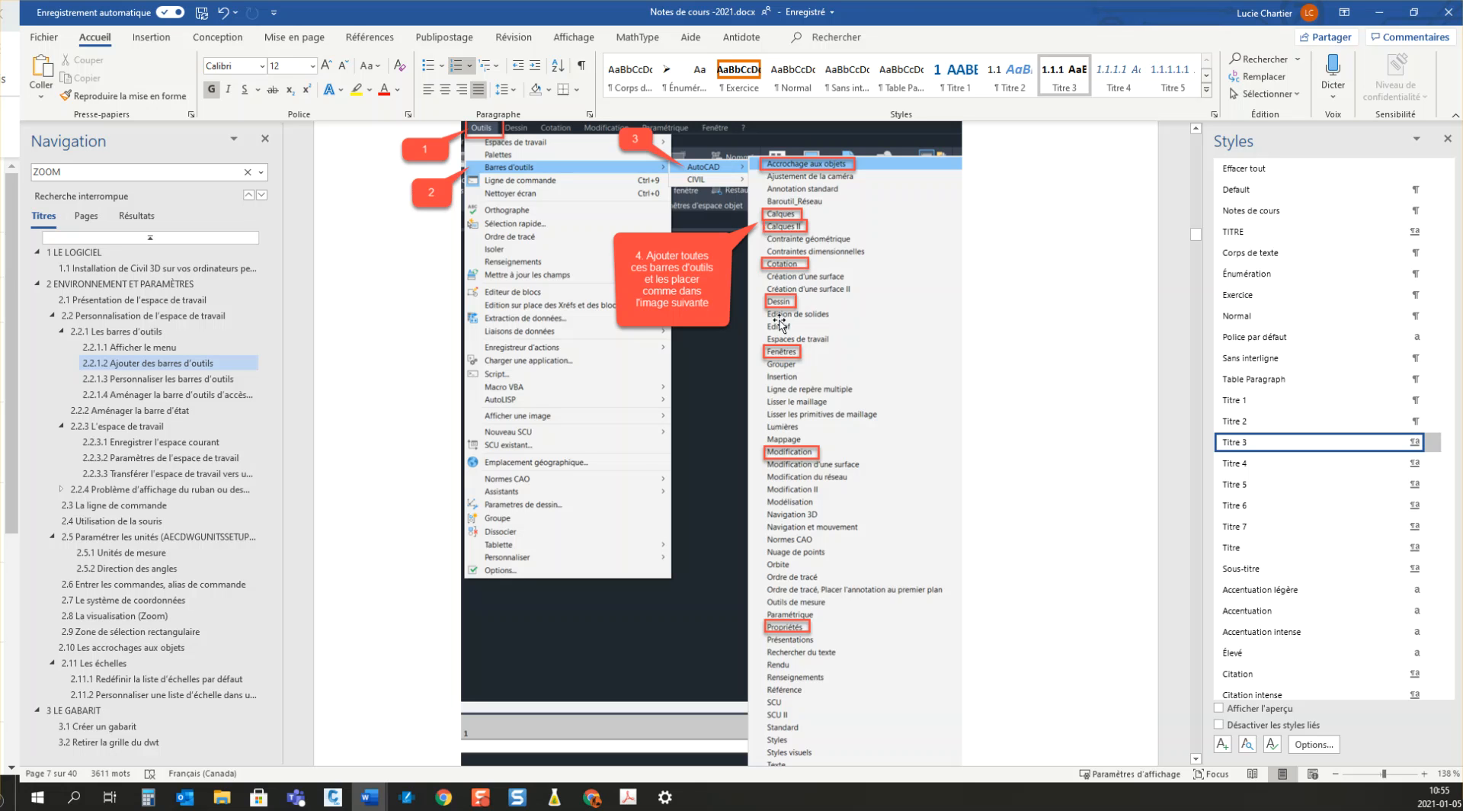
pyautogui.moveTo(767, 15); pyautogui.dragTo(1462, 335)
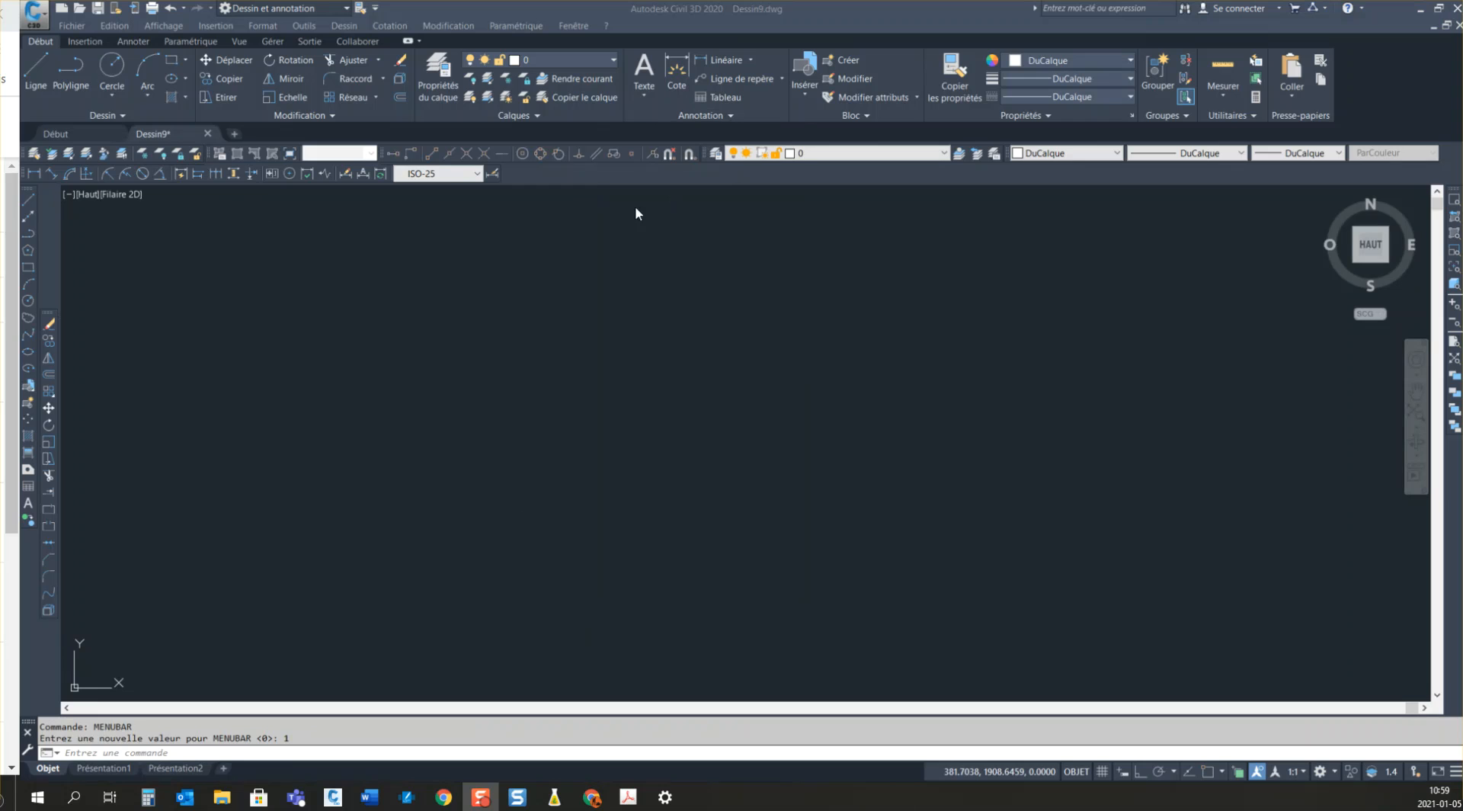
# Step: Move the Modification toolbar up so it docks level with the adjacent Dessin toolbar
pyautogui.click(48, 313)
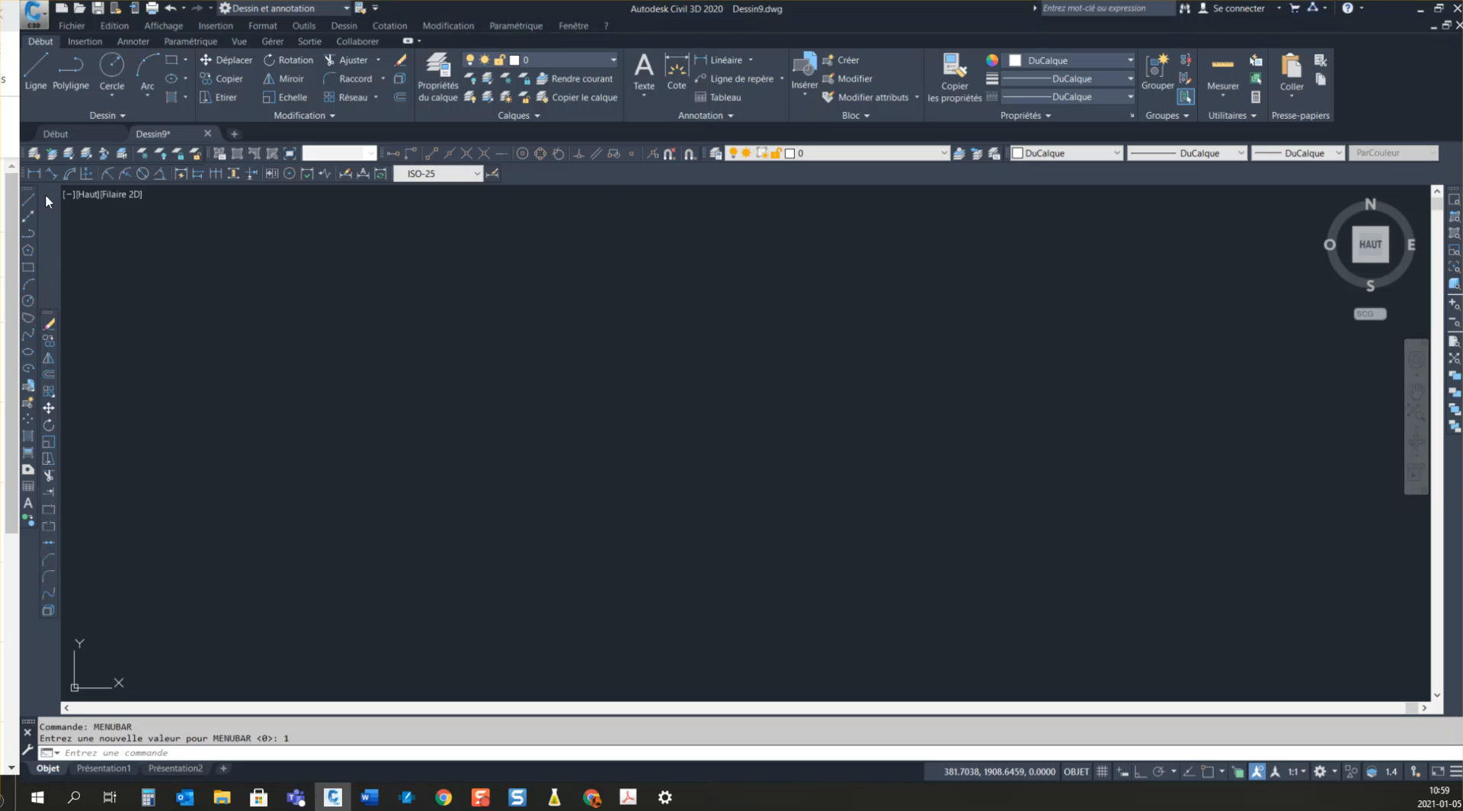
pyautogui.moveTo(45, 312); pyautogui.dragTo(208, 300)
pyautogui.moveTo(56, 299); pyautogui.dragTo(40, 232)
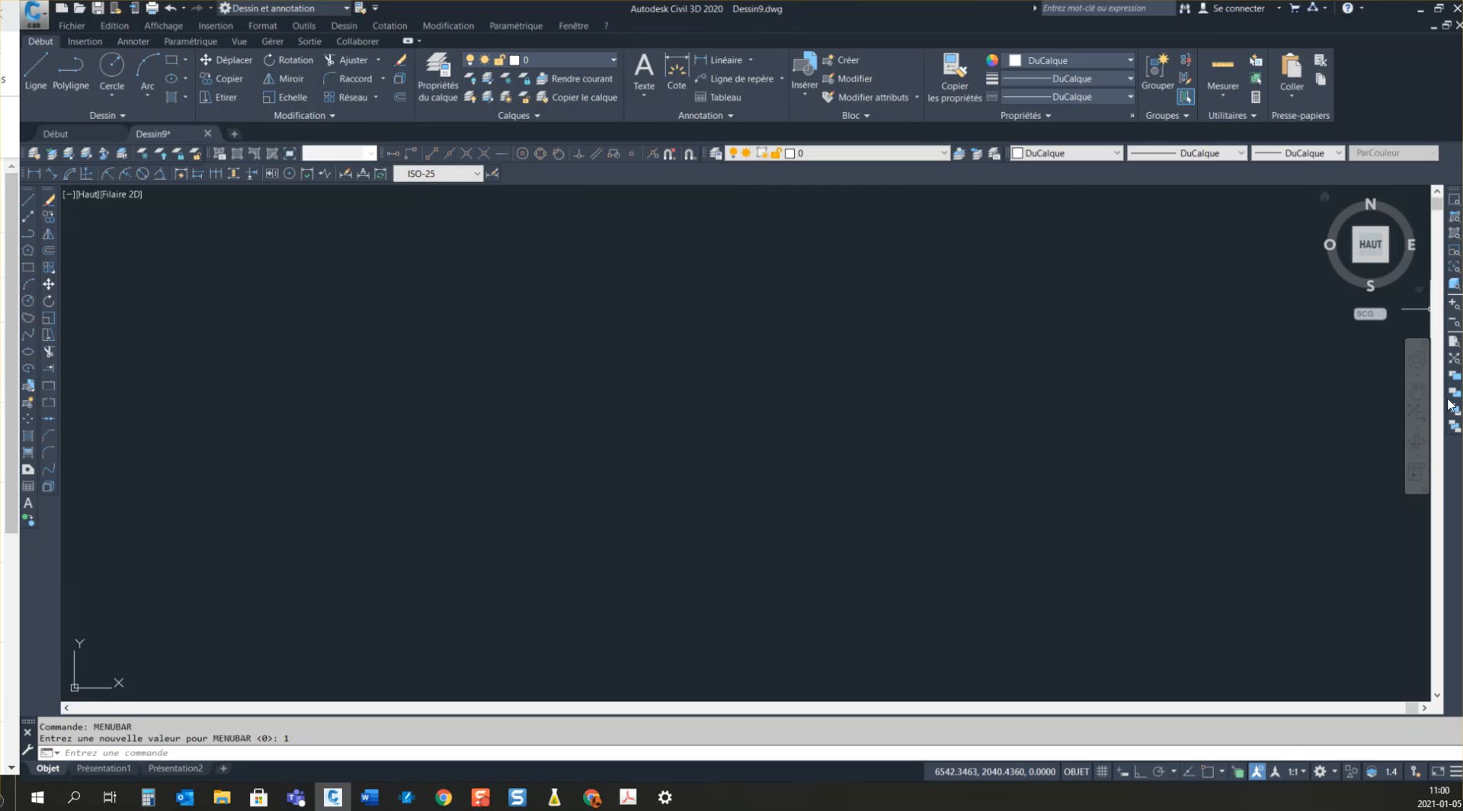
# Step: Switch the current workspace to AutocadJan2021
pyautogui.click(313, 9)
pyautogui.click(287, 28)
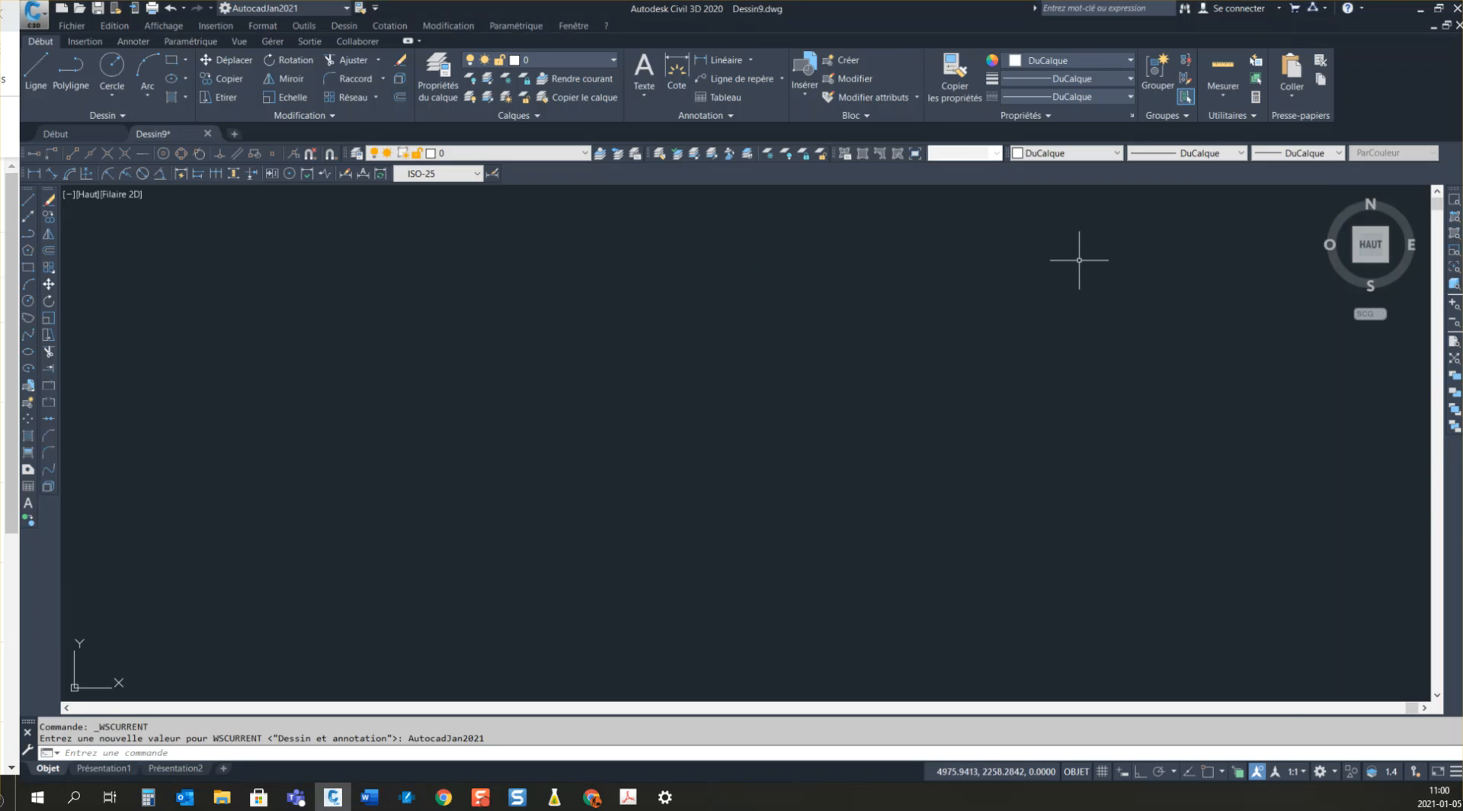
# Step: Open the user interface customization from the Zoom toolbar's side and search the command list for "ordre de tracé"
pyautogui.rightClick(1452, 453)
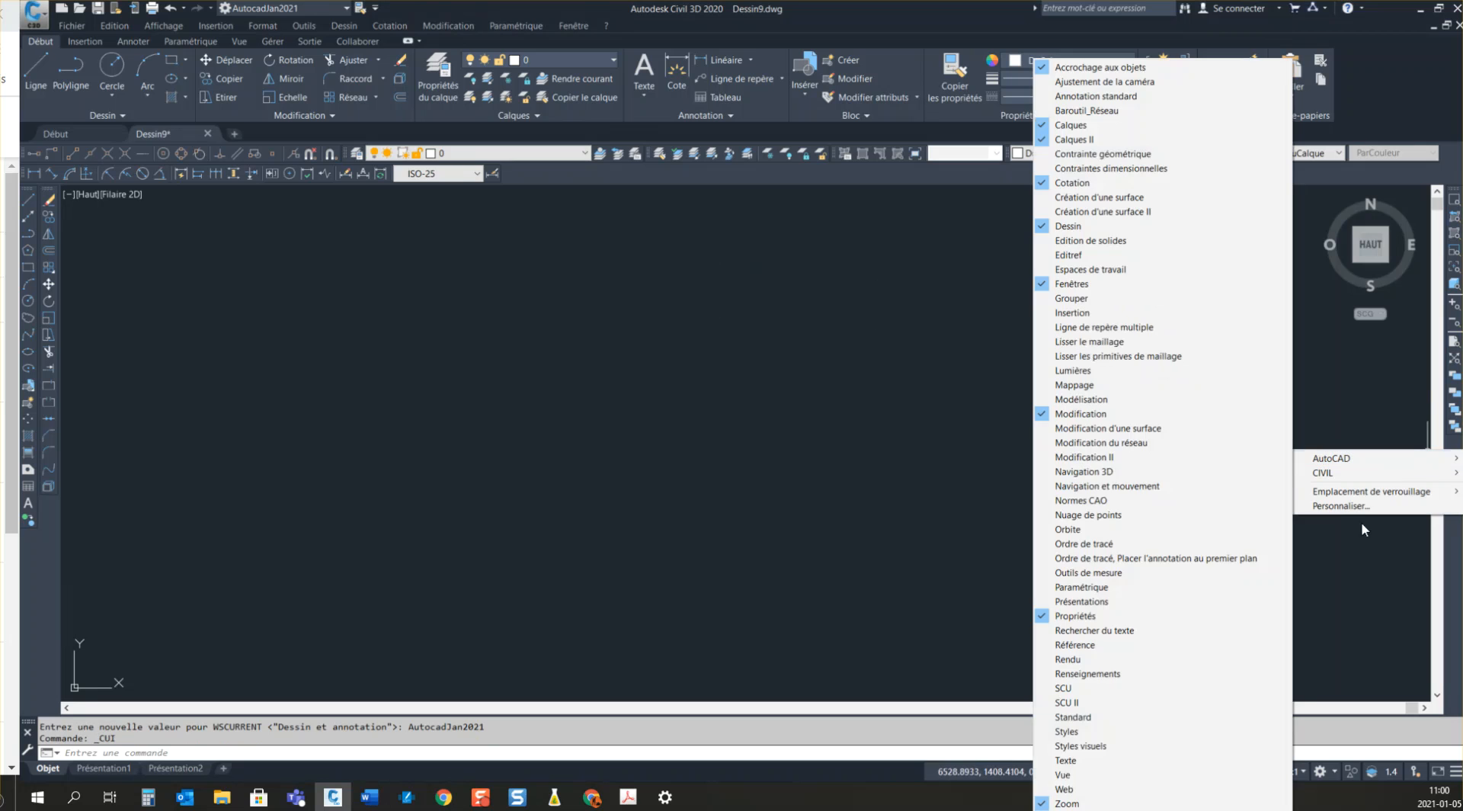
pyautogui.click(1357, 508)
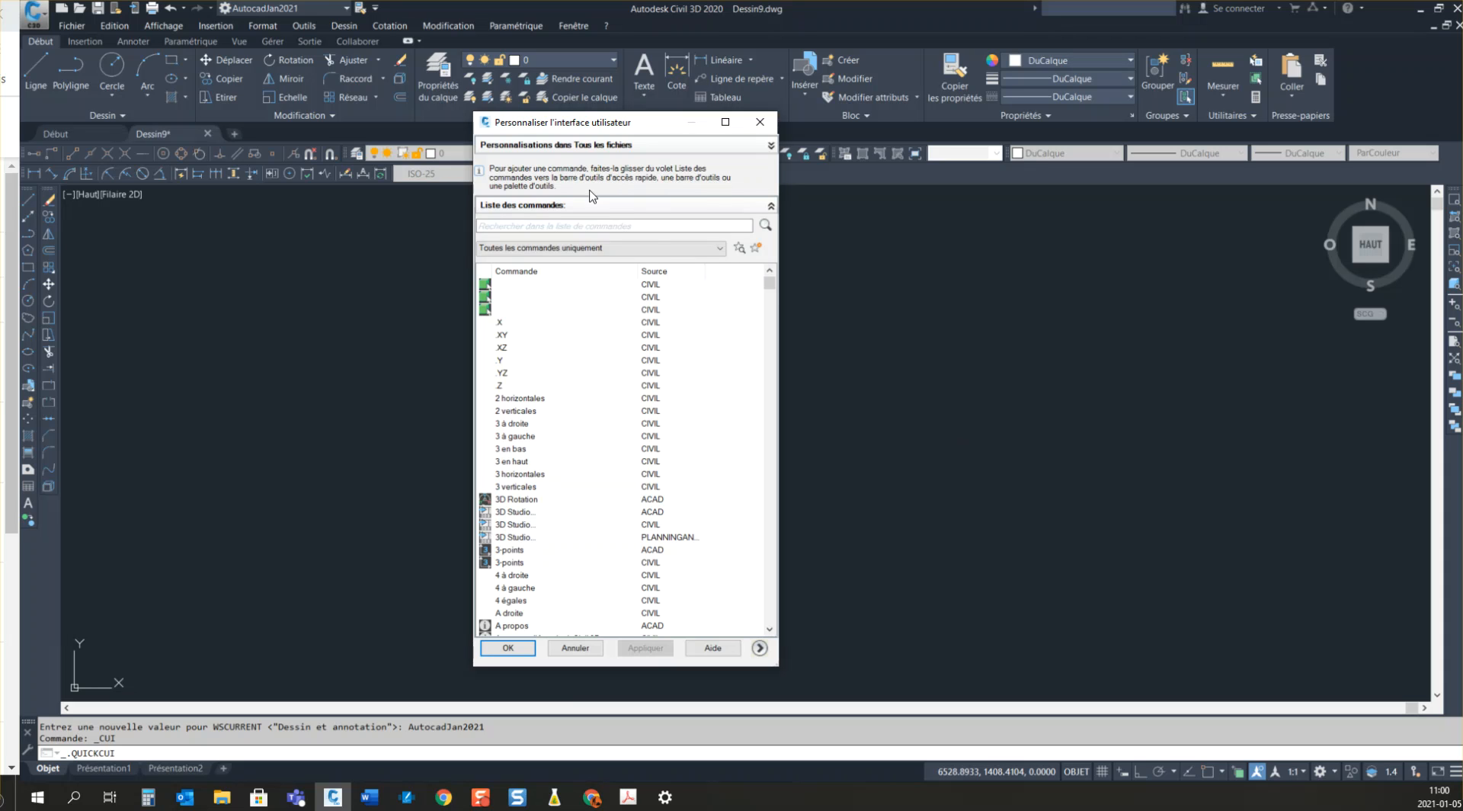
pyautogui.click(630, 226)
pyautogui.write('ordre de tracé')
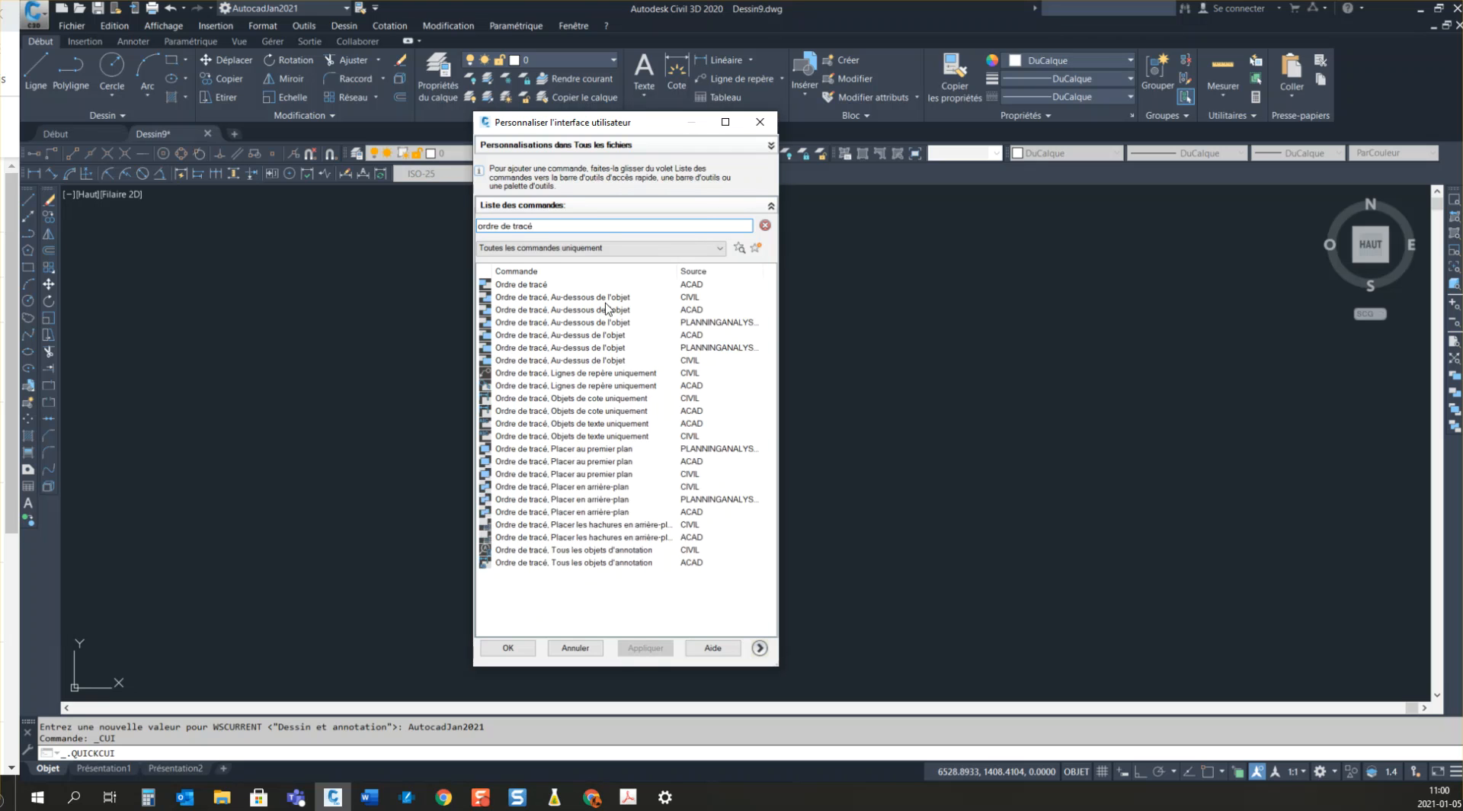
# Step: Try to add the ACAD command "Ordre de tracé, Au-dessous de l'objet" to the Zoom toolbar, check the Word course notes, and close the customization
pyautogui.moveTo(595, 311)
pyautogui.mouseDown()
pyautogui.moveTo(905, 310)
pyautogui.moveTo(1413, 381)
pyautogui.moveTo(1456, 412)
pyautogui.moveTo(1458, 448)
pyautogui.moveTo(1449, 332)
pyautogui.moveTo(1041, 476)
pyautogui.moveTo(680, 397)
pyautogui.mouseUp()
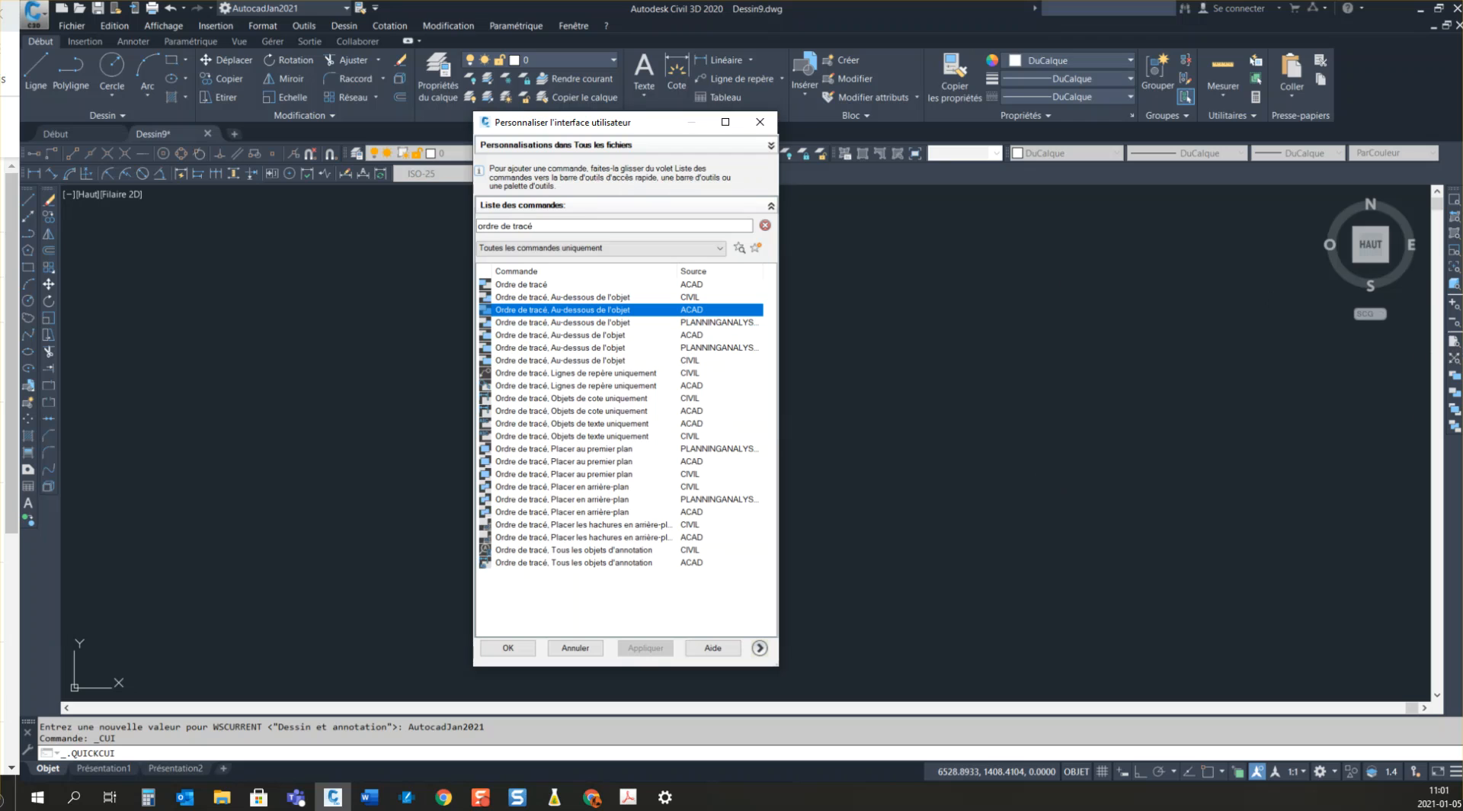
pyautogui.click(1453, 402)
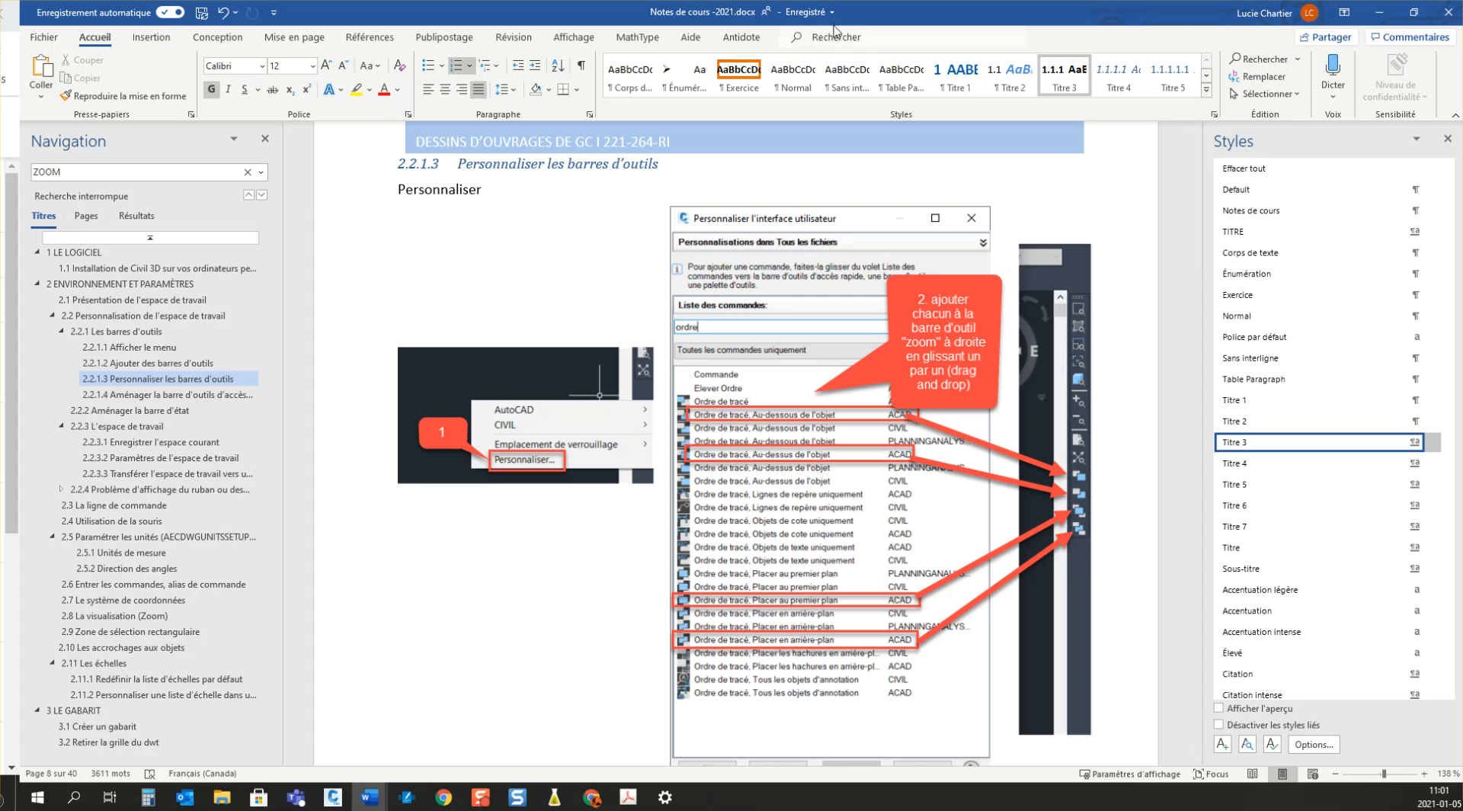
pyautogui.moveTo(834, 14); pyautogui.dragTo(845, 0)
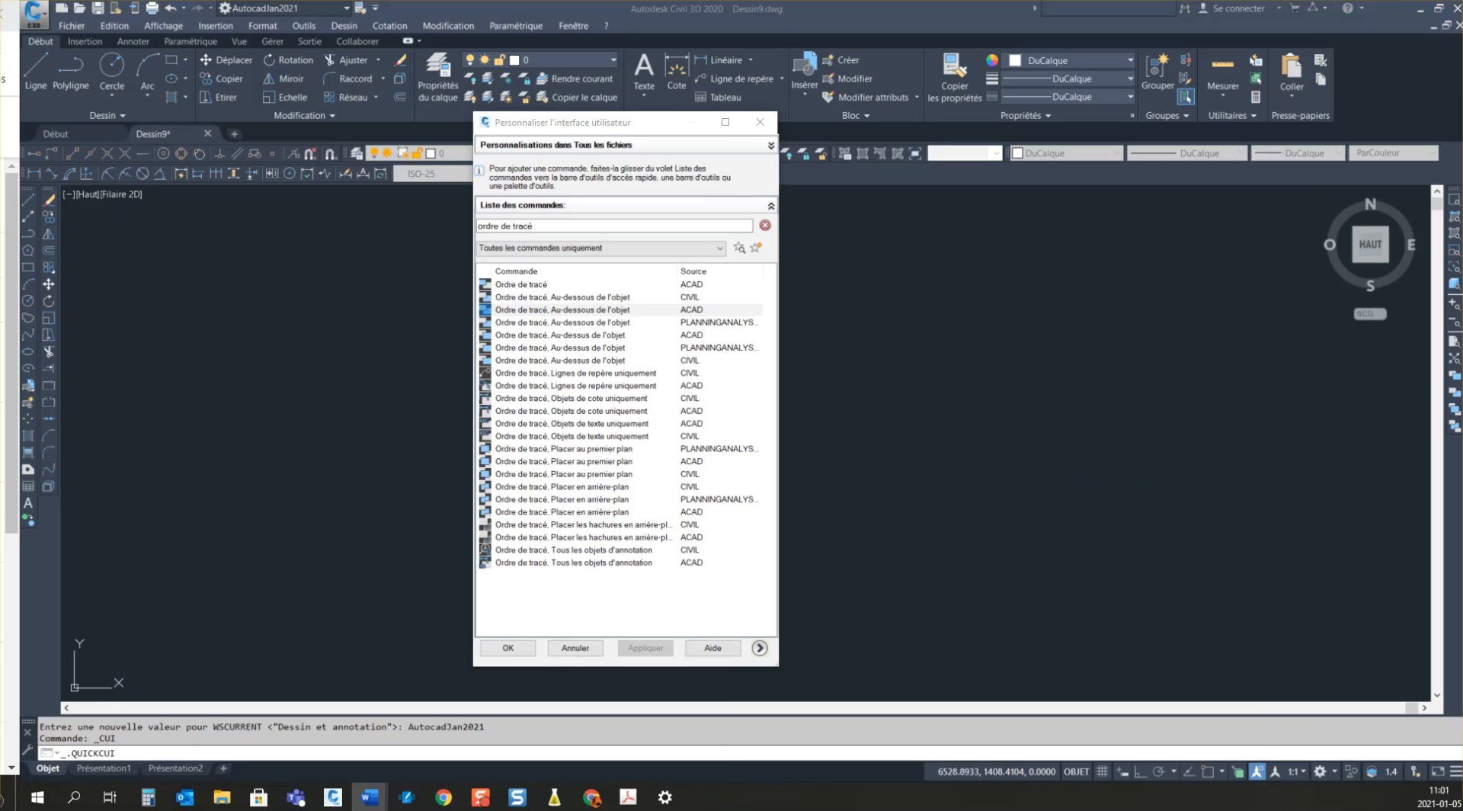
pyautogui.click(759, 122)
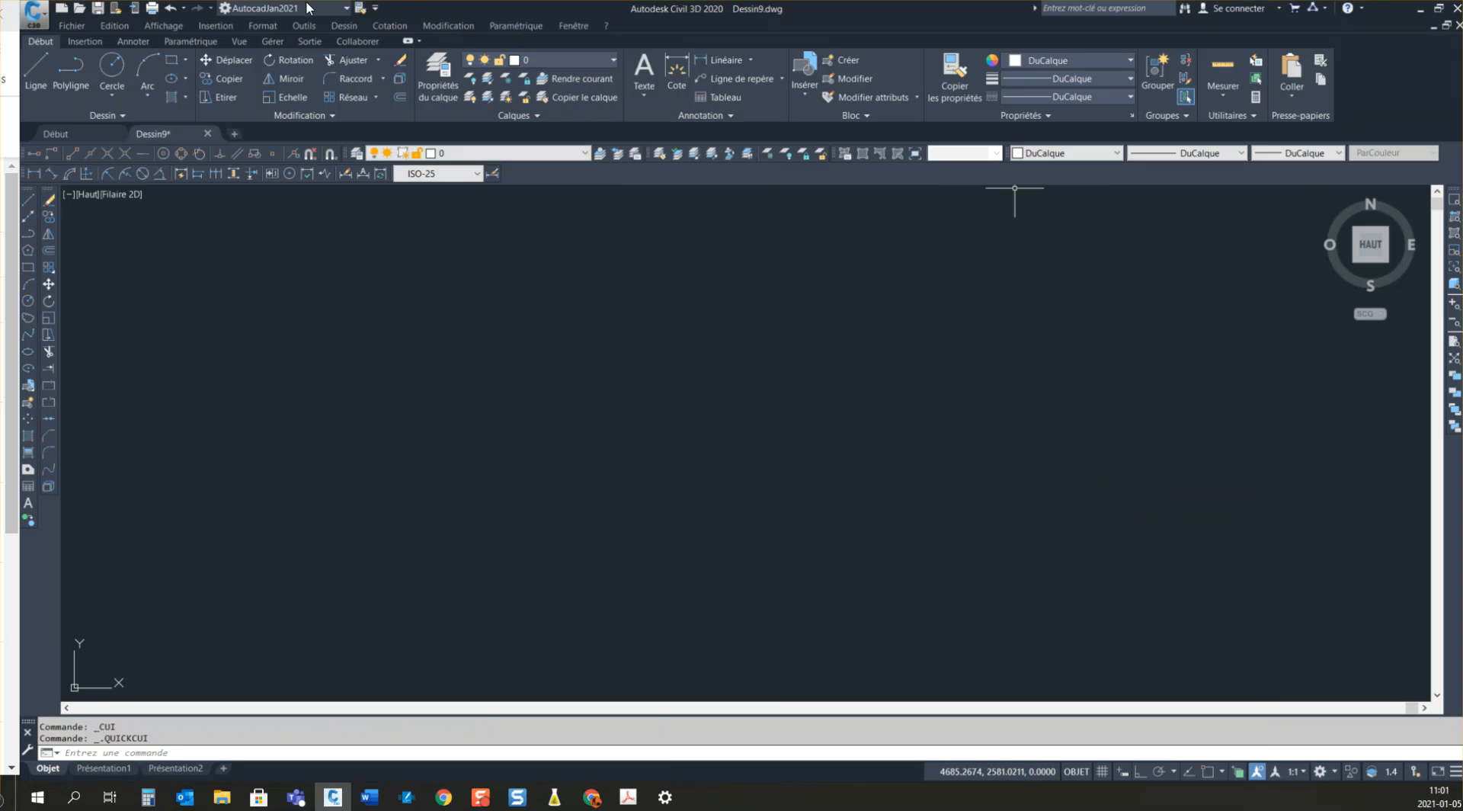
# Step: Remove Copier les propriétés from the quick access toolbar and add it back
pyautogui.click(375, 8)
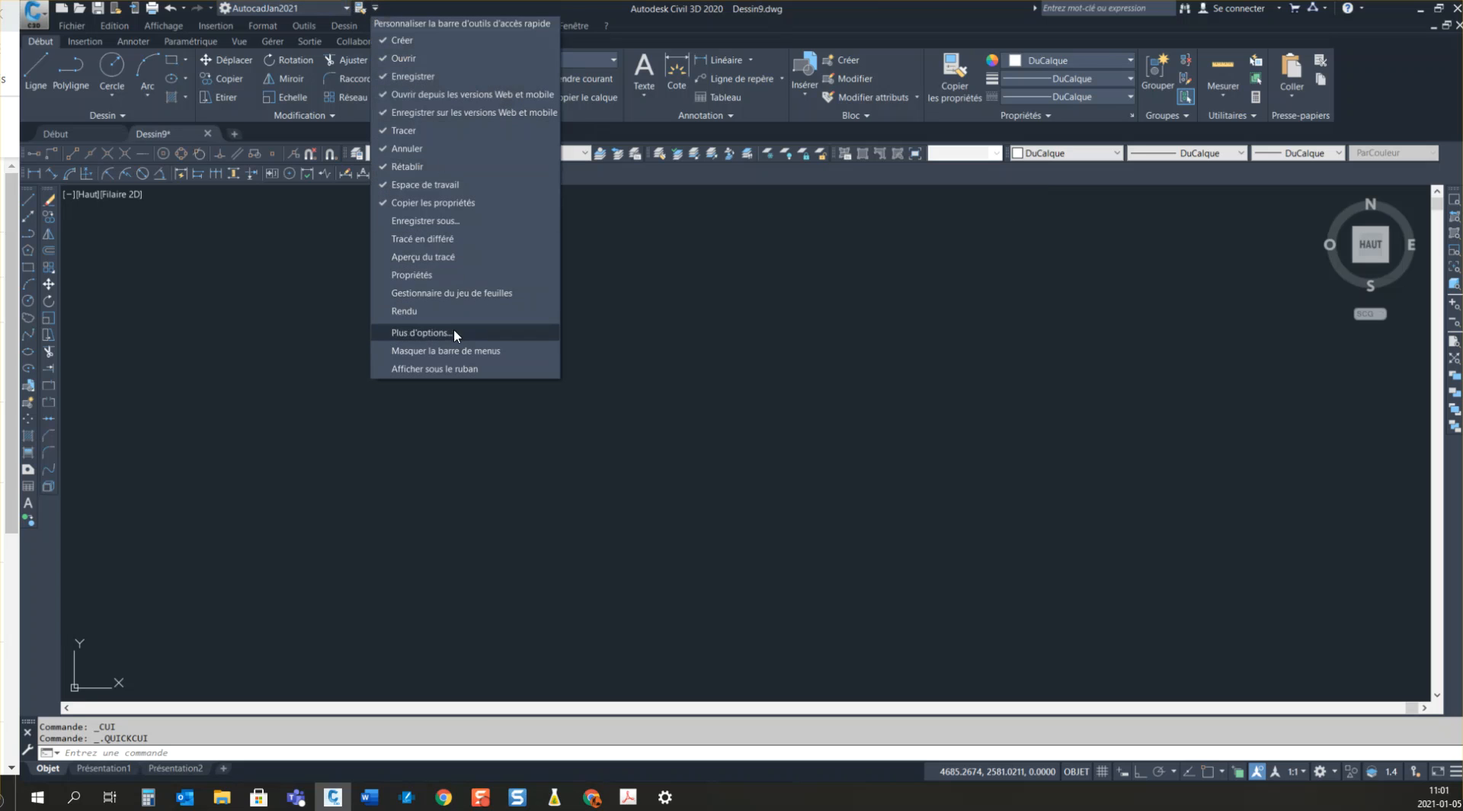
pyautogui.click(417, 204)
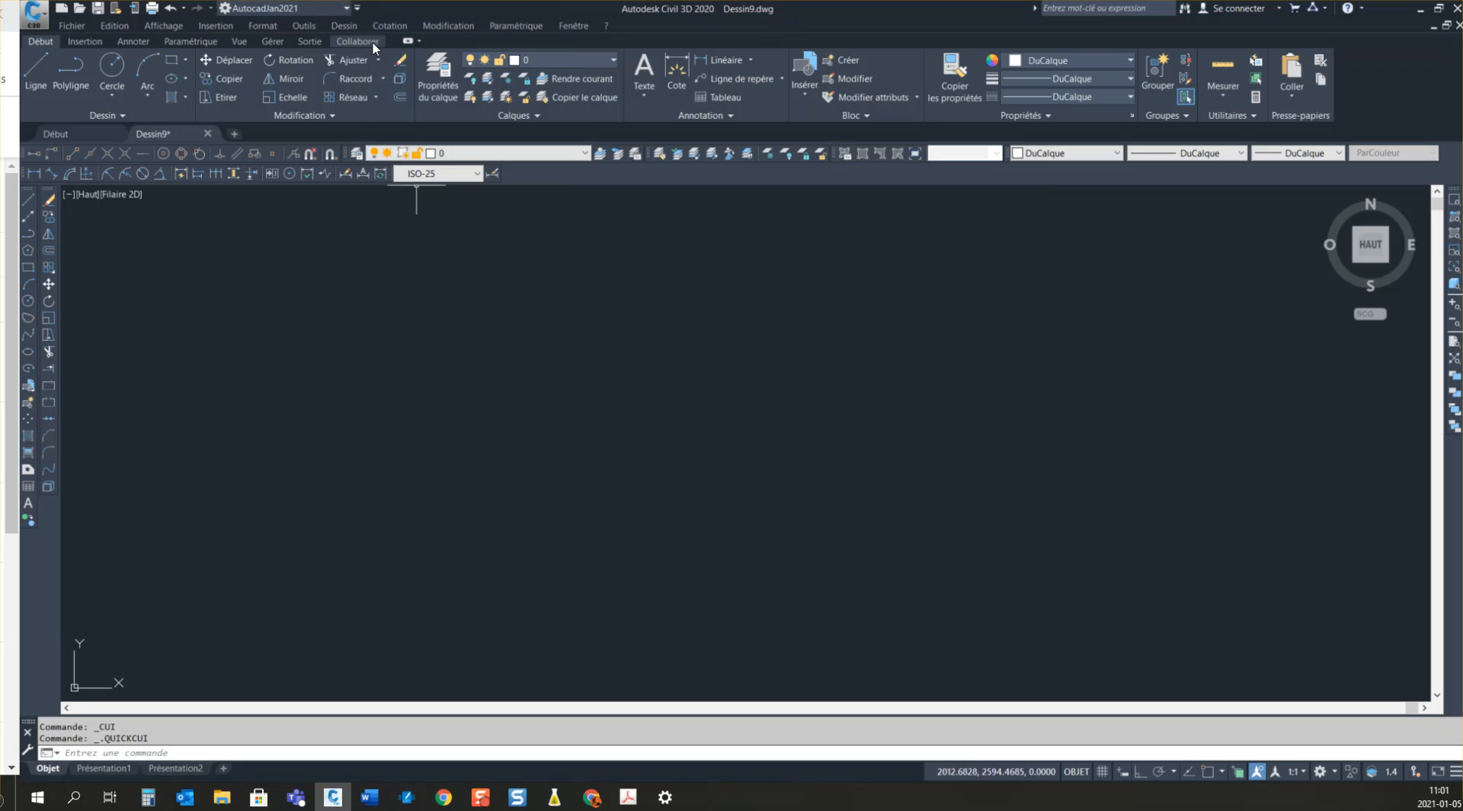
pyautogui.click(357, 8)
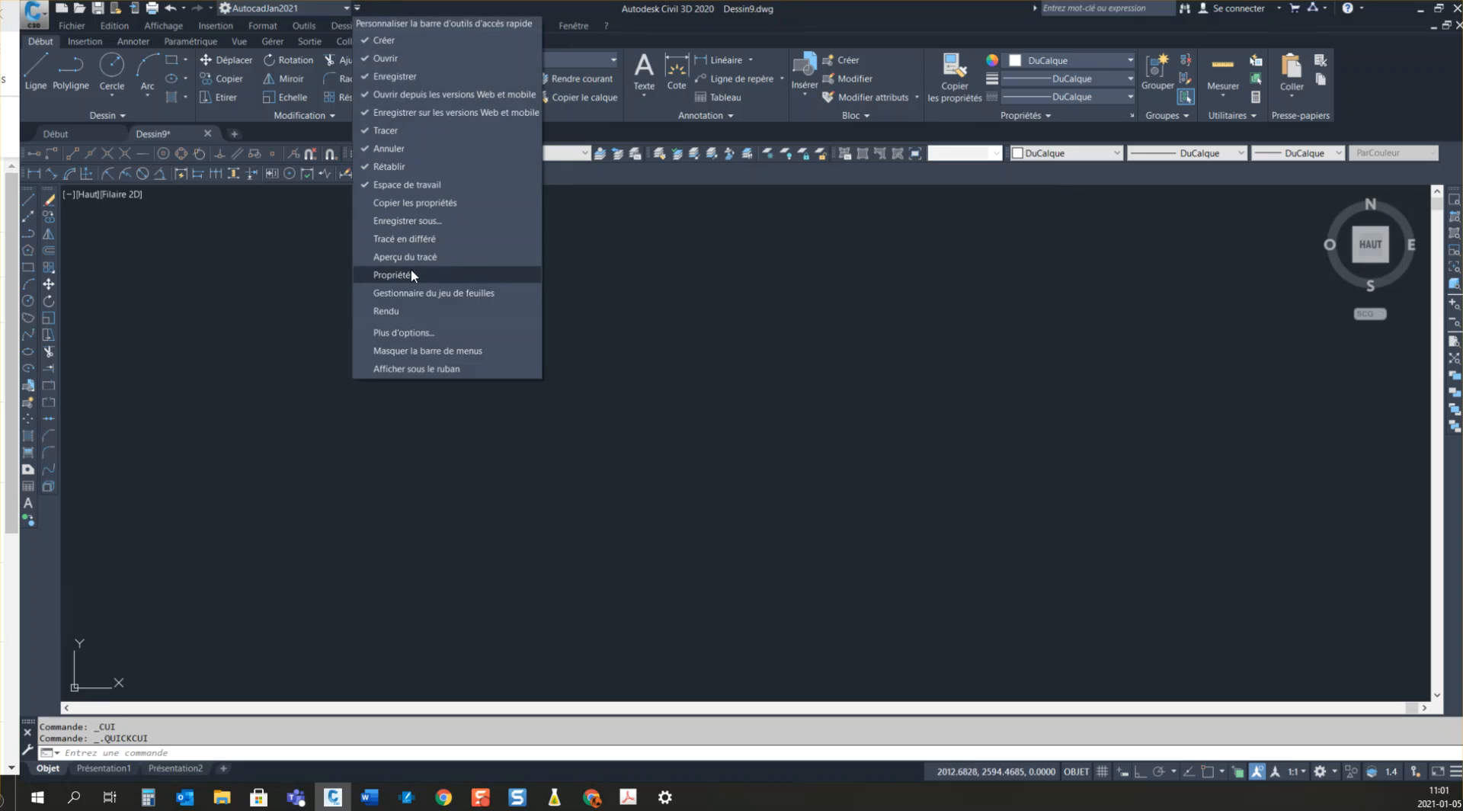
pyautogui.click(413, 204)
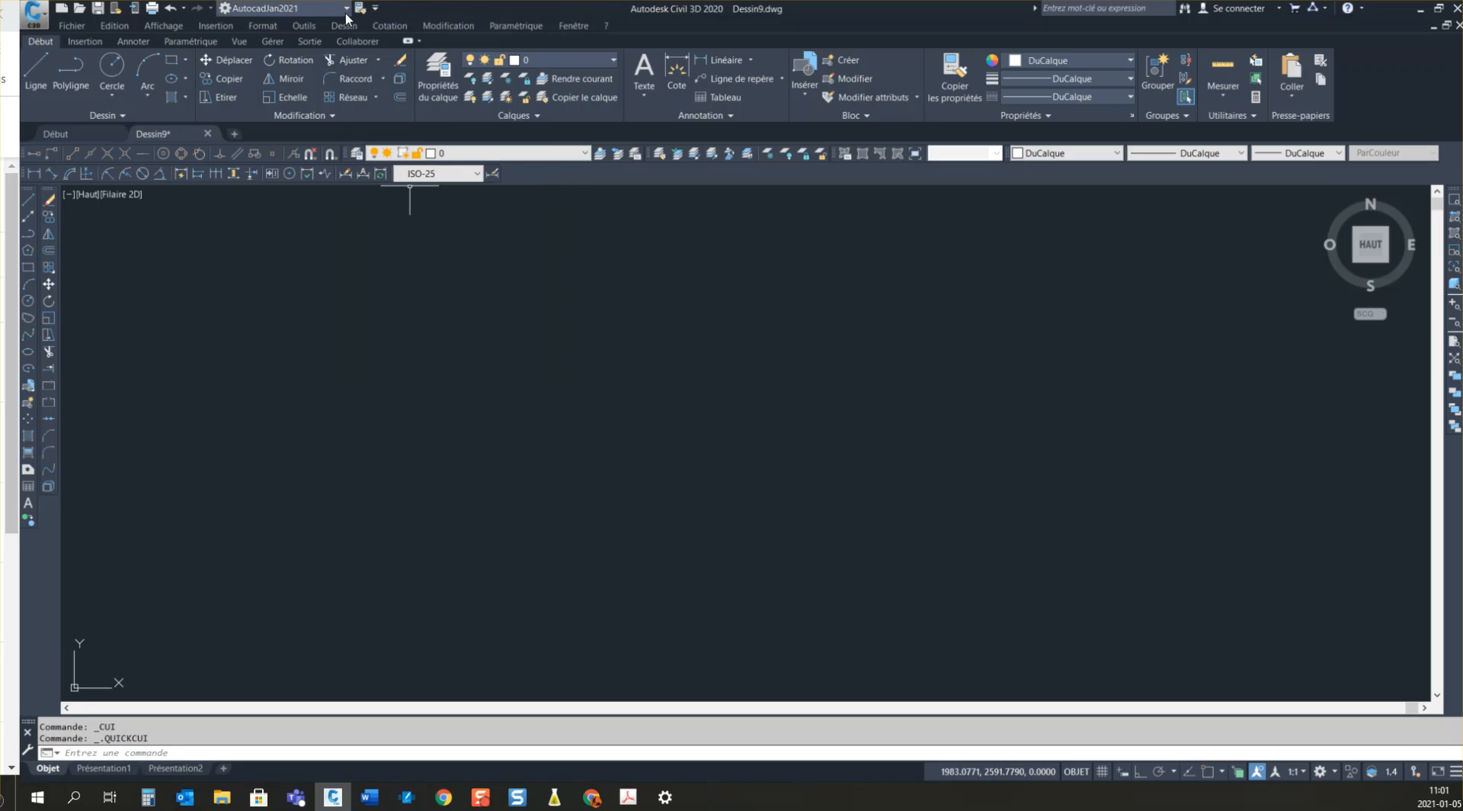